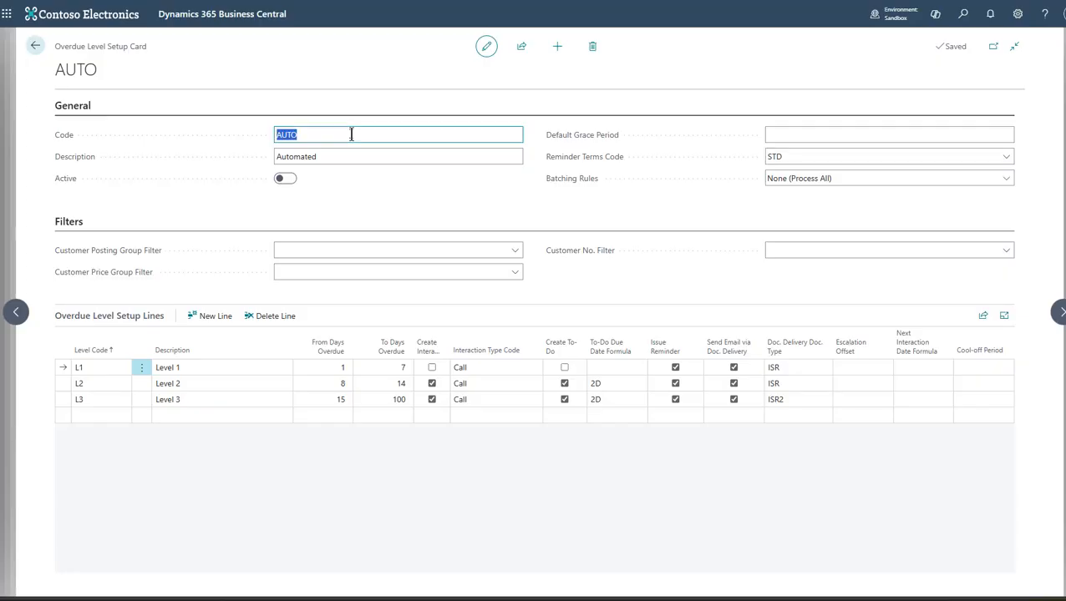
- Examine the AUTO overdue level setup's description, reminder terms choices, and customer posting group and price group filters
left_click(357, 156)
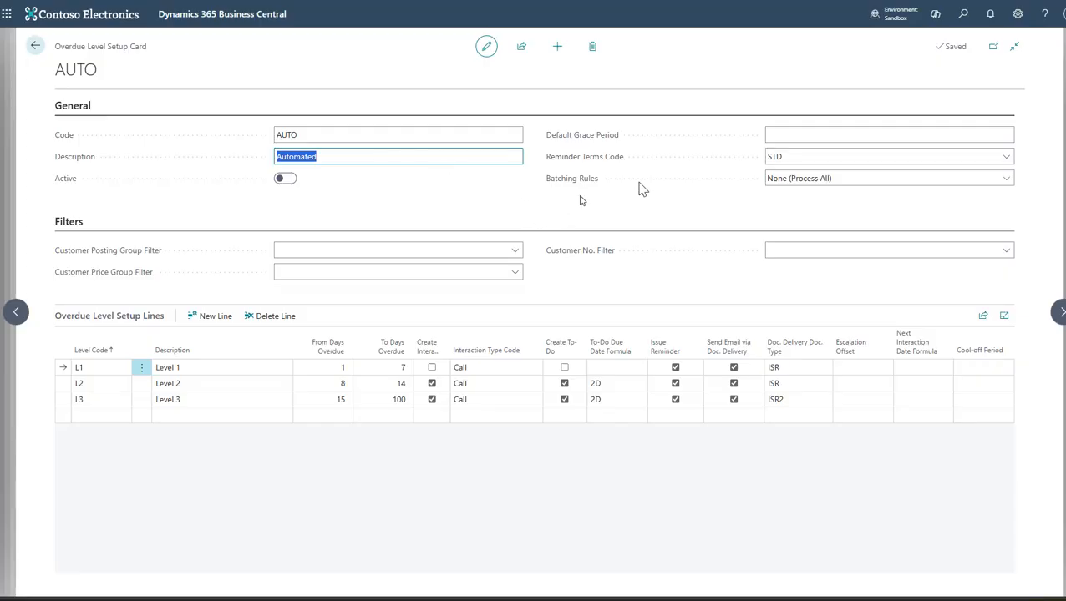
left_click(1002, 159)
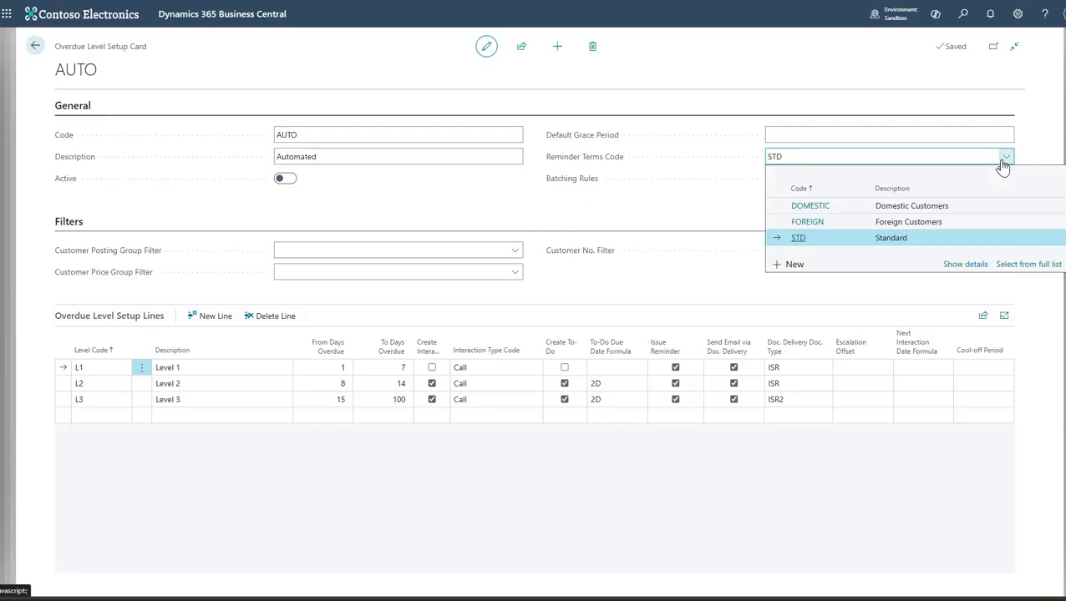
left_click(728, 211)
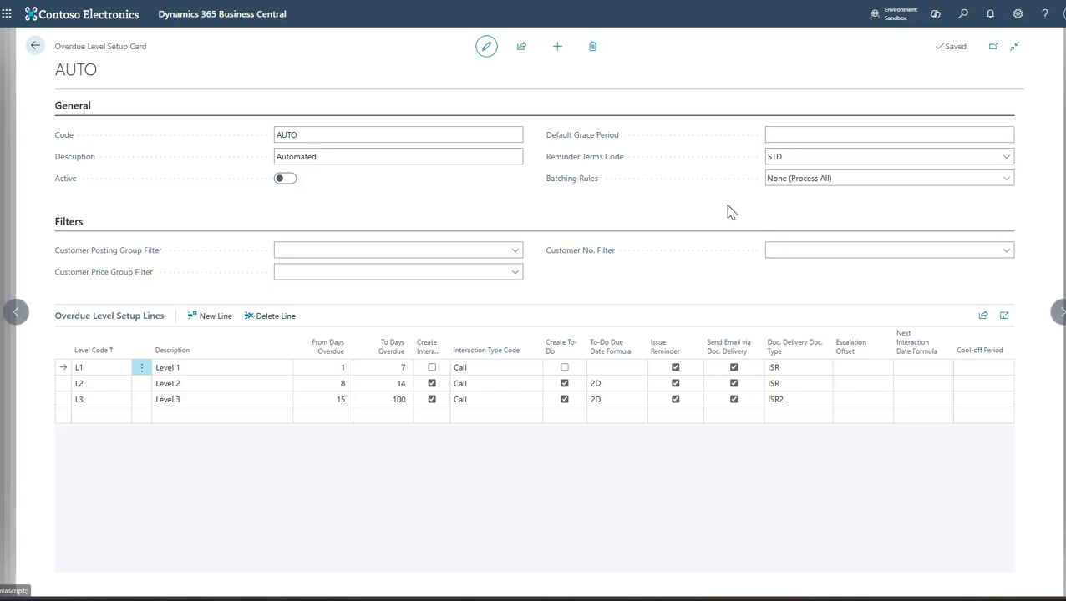
left_click(512, 252)
left_click(514, 252)
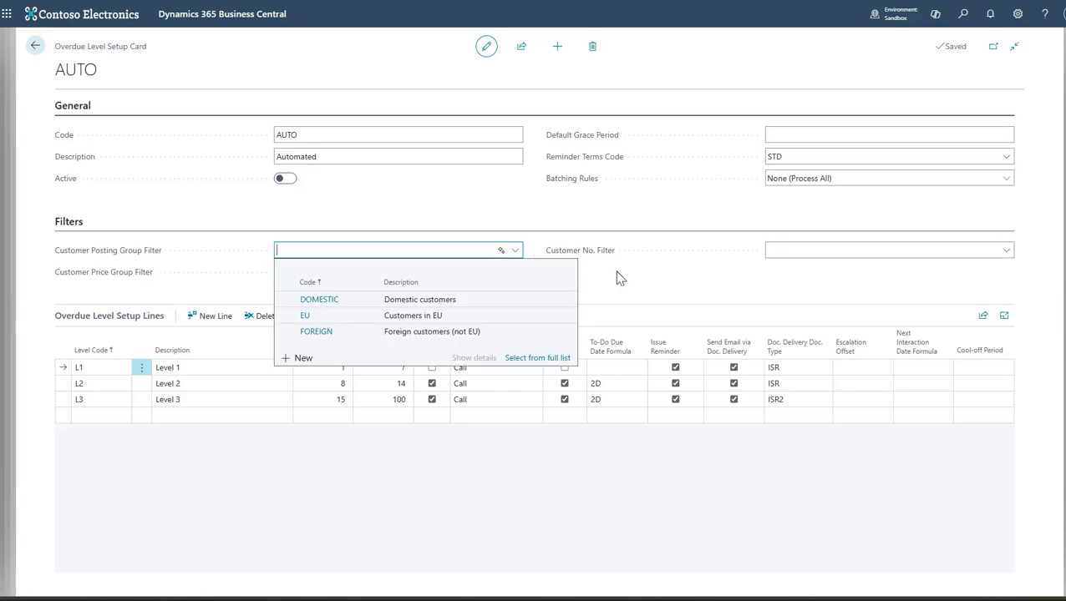
left_click(514, 273)
left_click(514, 273)
left_click(618, 289)
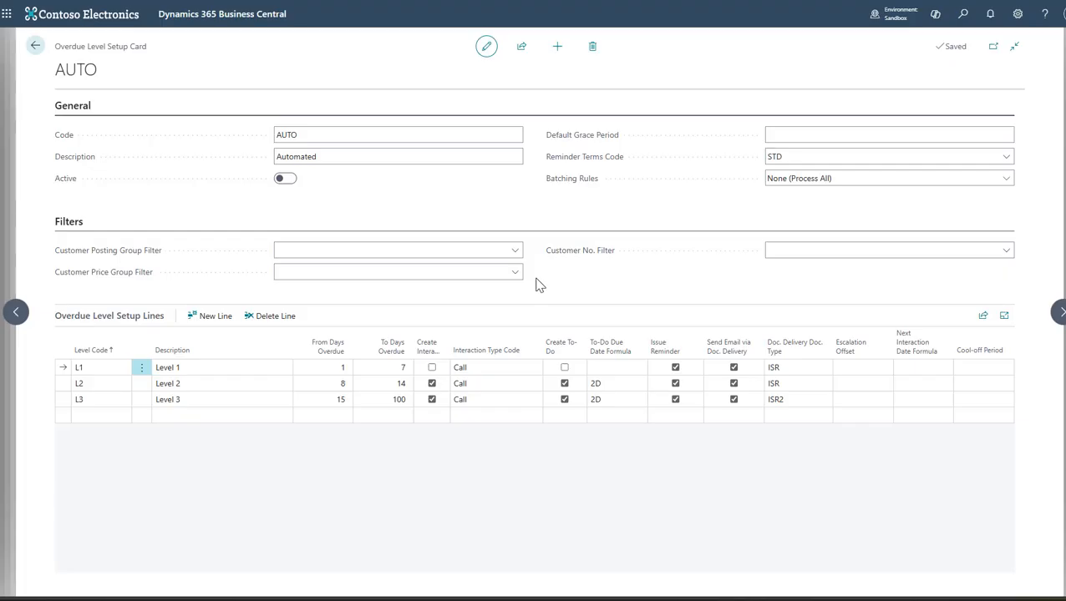
- Examine the Level 1 line's code, description, overdue day range, interaction type choices and to-do settings
left_click(105, 369)
left_click(202, 369)
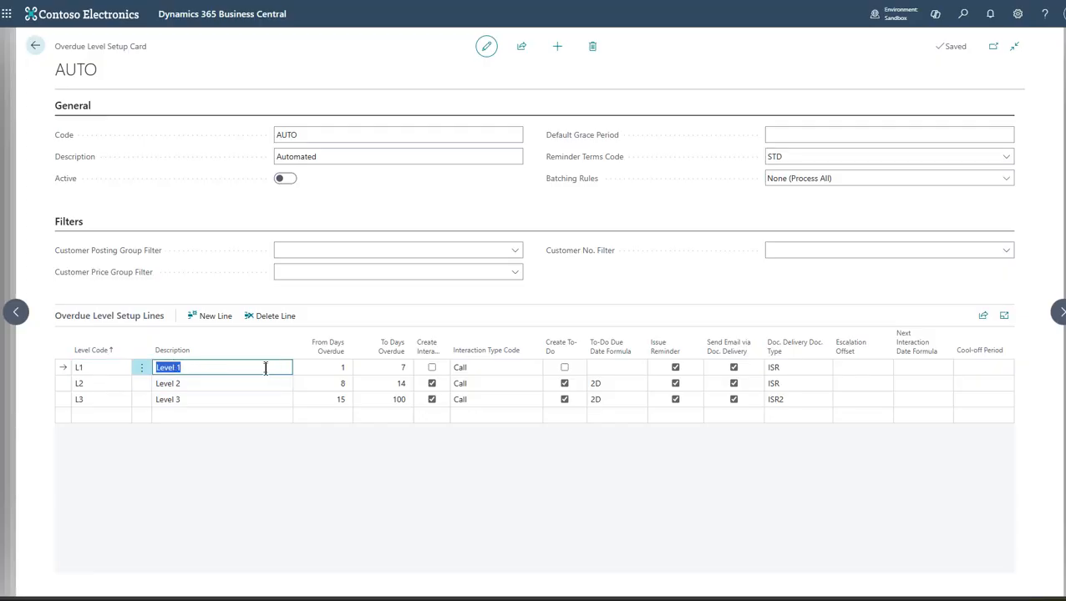
left_click(328, 367)
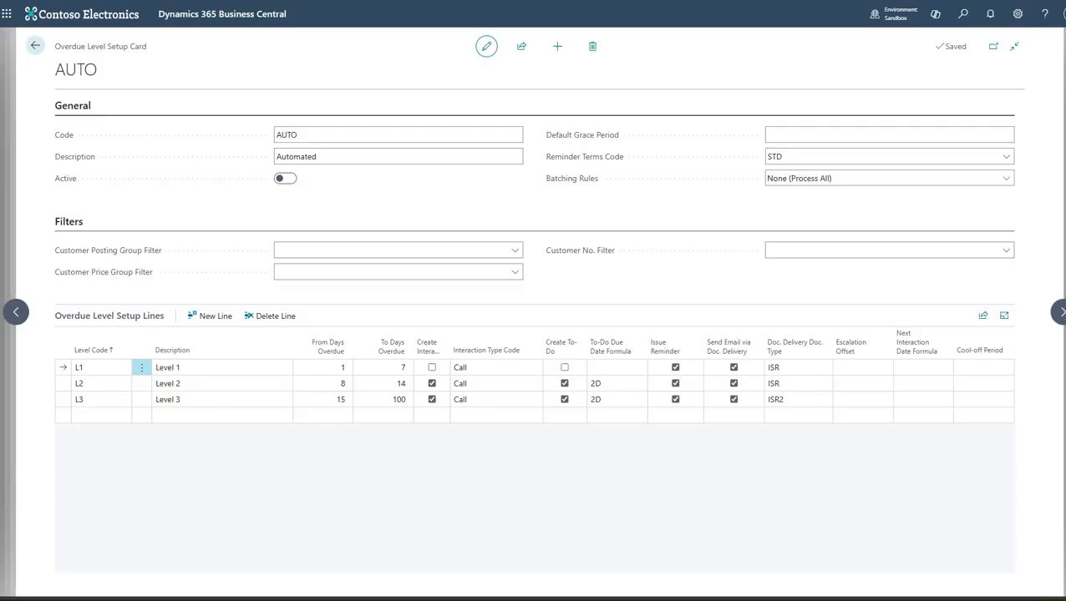
left_click(507, 366)
left_click(535, 368)
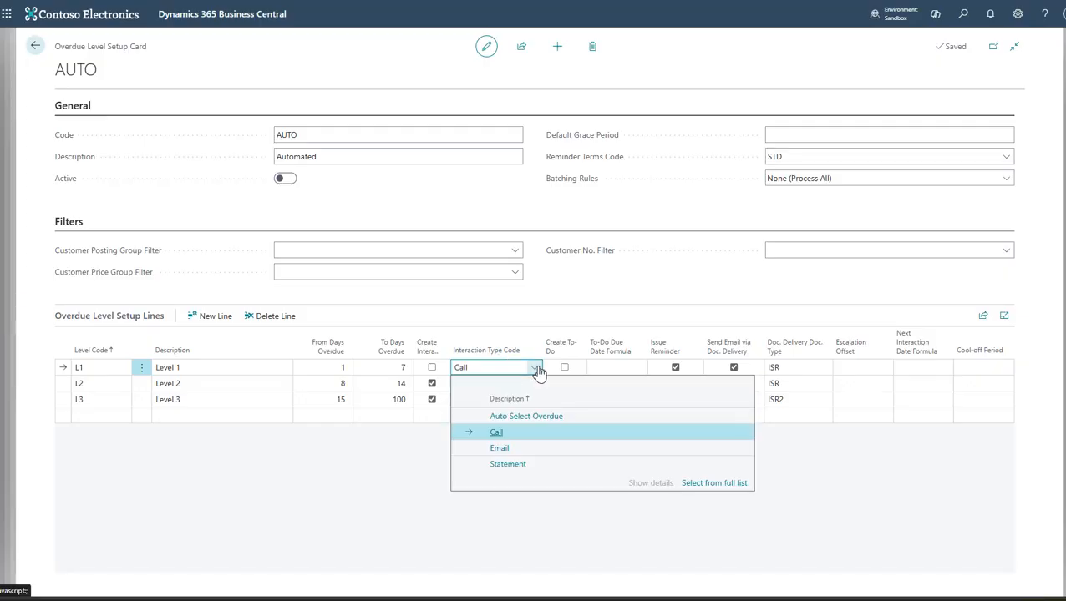
left_click(583, 321)
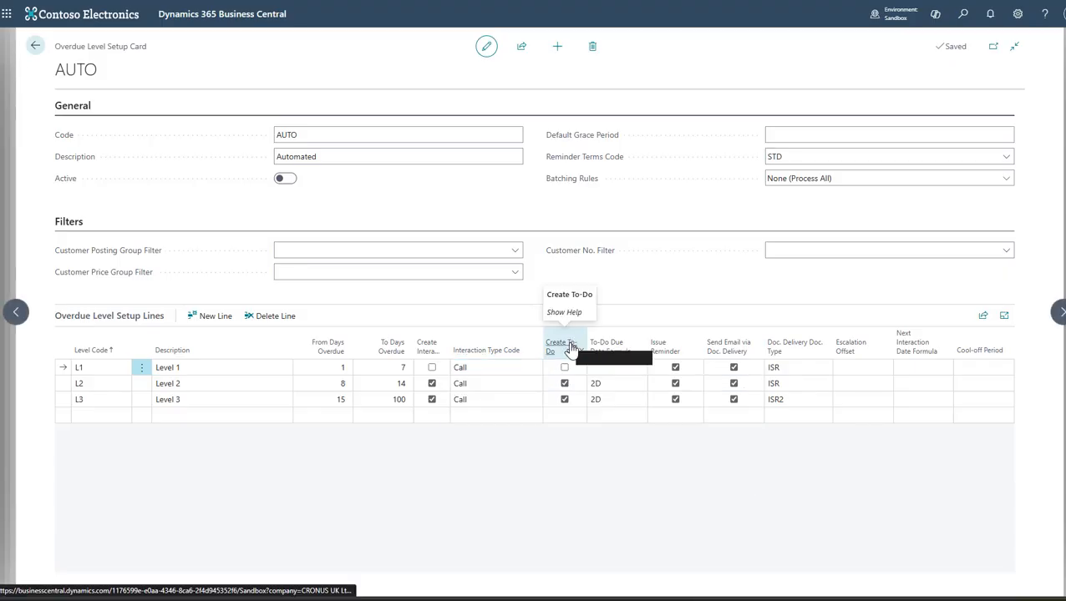
left_click(565, 369)
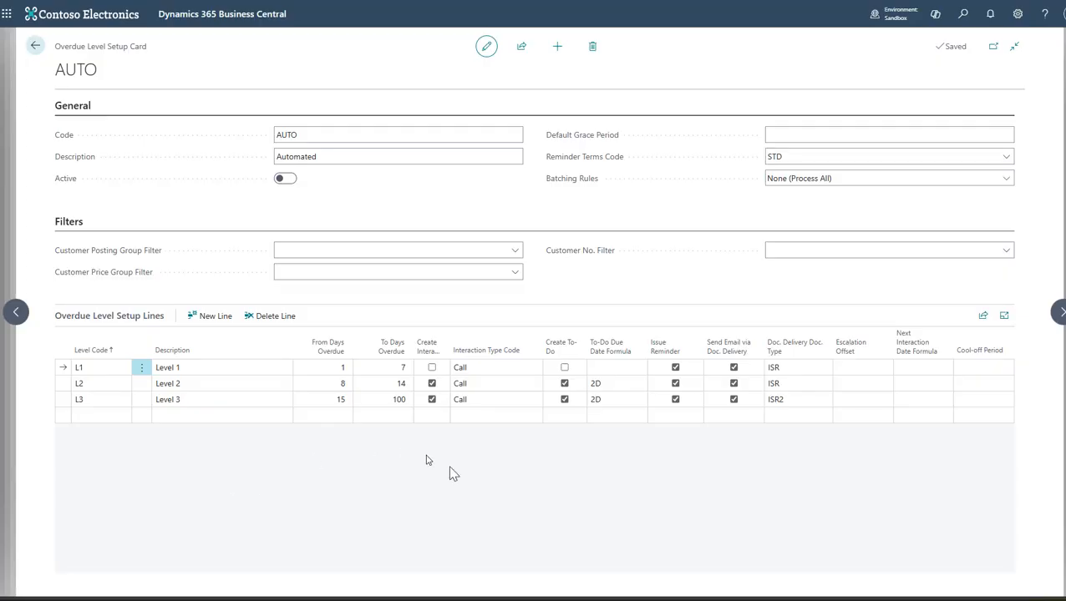
left_click(601, 371)
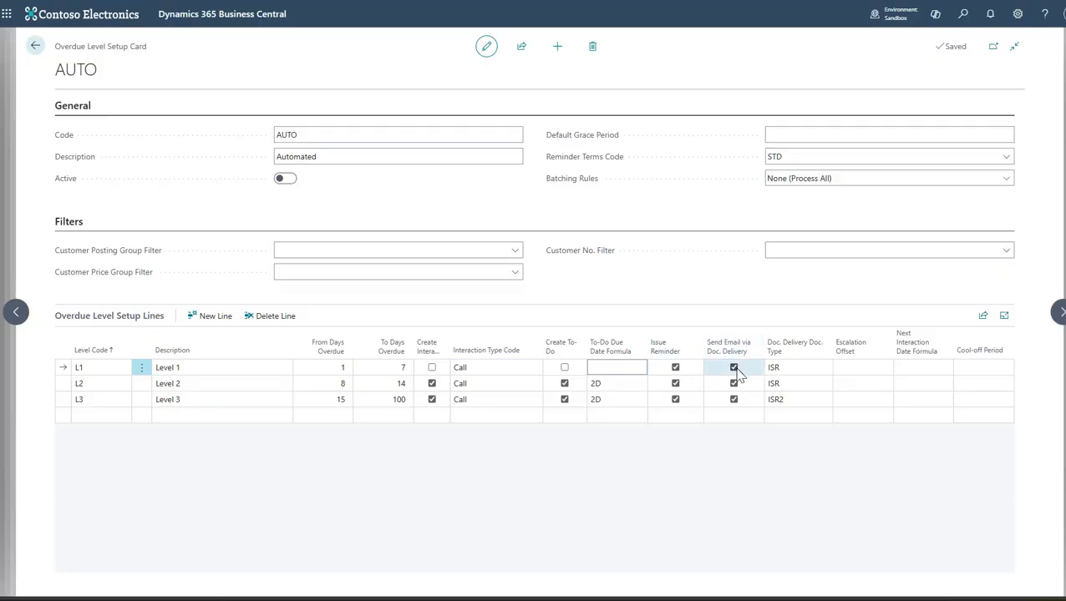
- View the document types available for the Level 1 line's document delivery, and close the list without choosing one
left_click(814, 370)
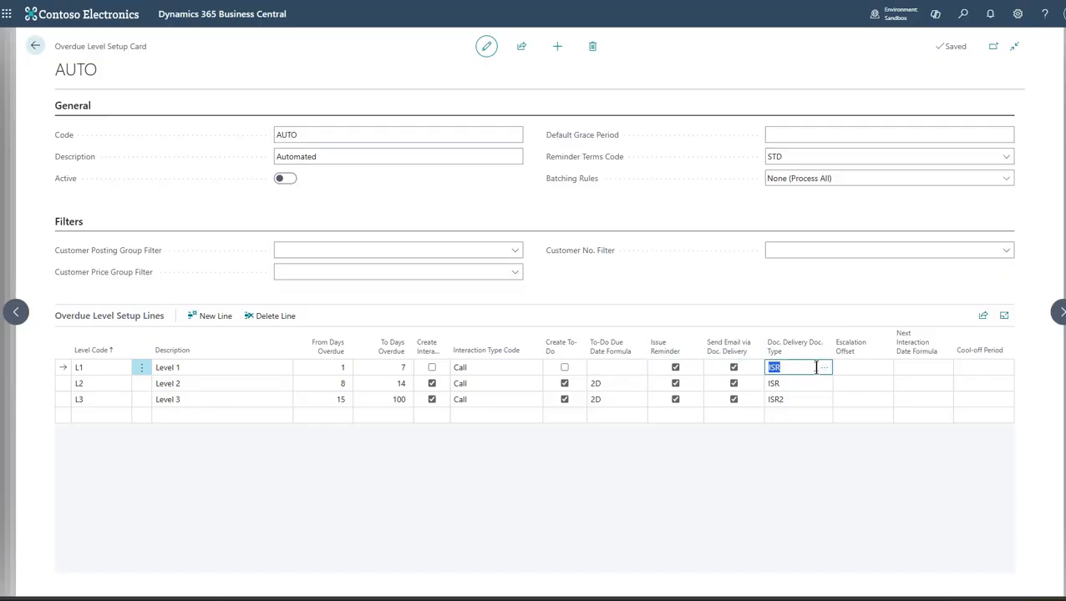
left_click(824, 368)
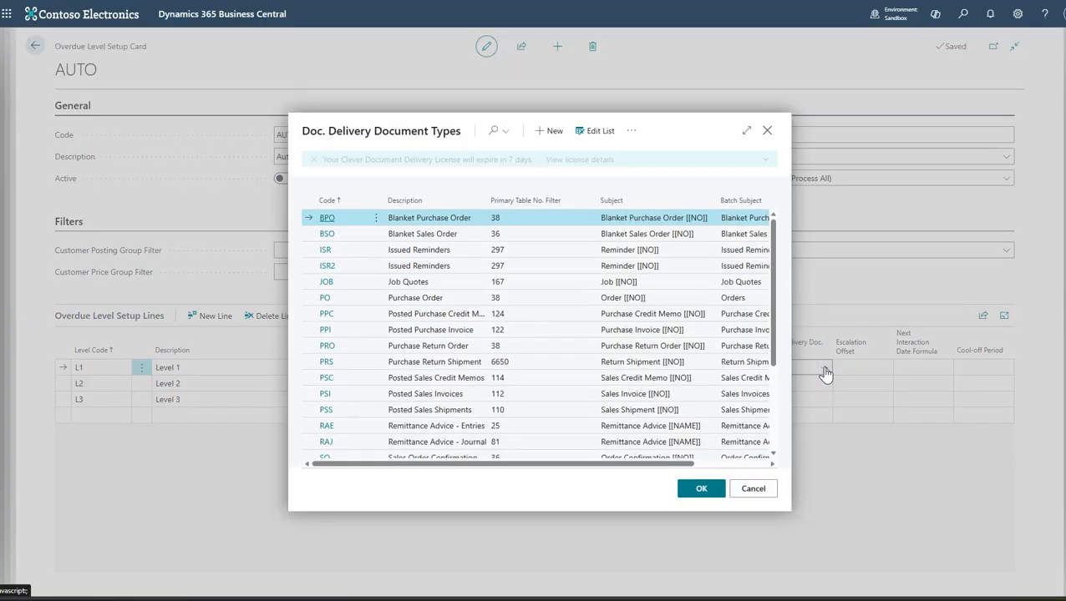
left_click_drag(775, 282, 775, 249)
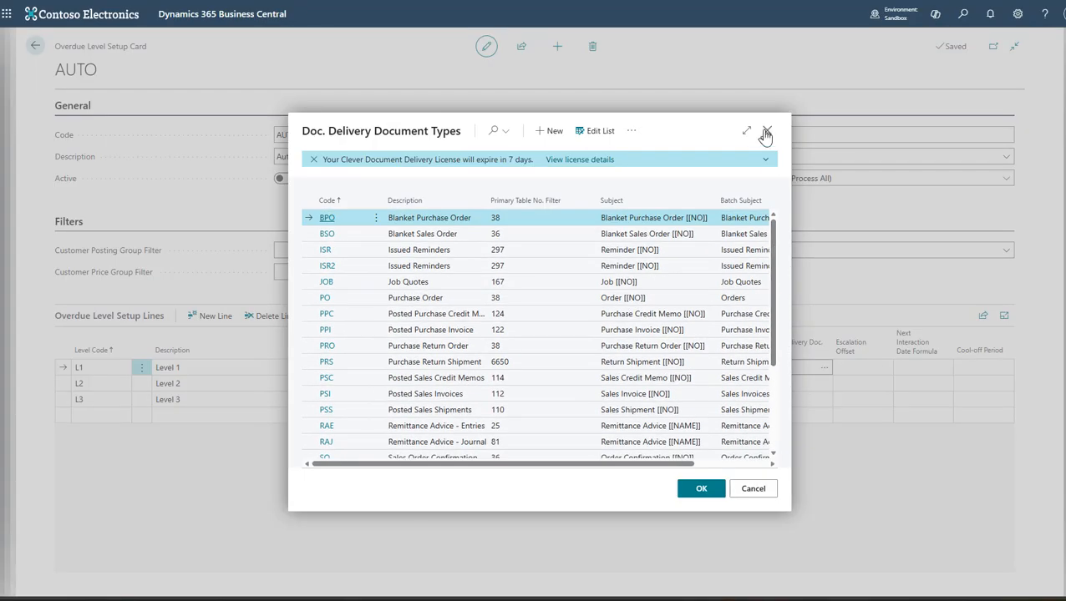
left_click(767, 130)
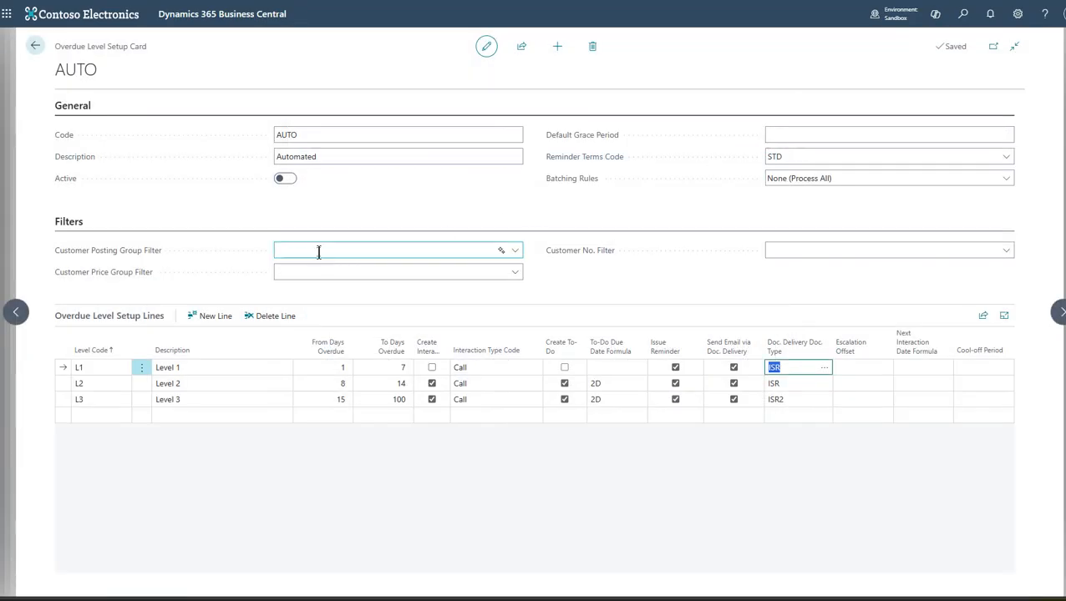
- Activate the AUTO overdue level setup and close its card
left_click(284, 179)
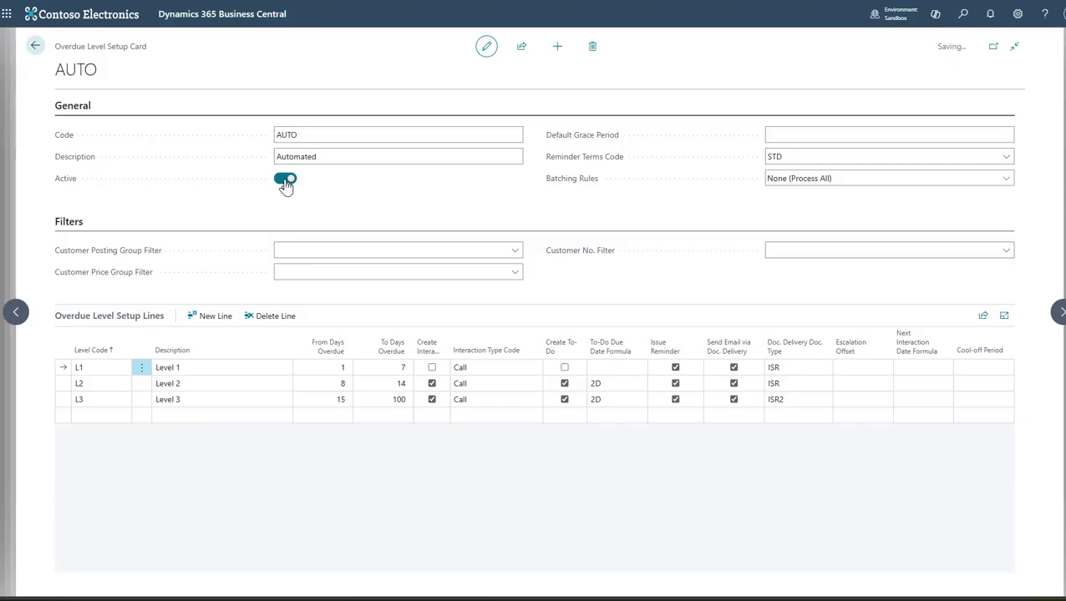
key("Escape")
- Open the Adatum Corporation card from the Customers list and check its Reminder Terms Code under Payments
left_click(950, 15)
type("customer")
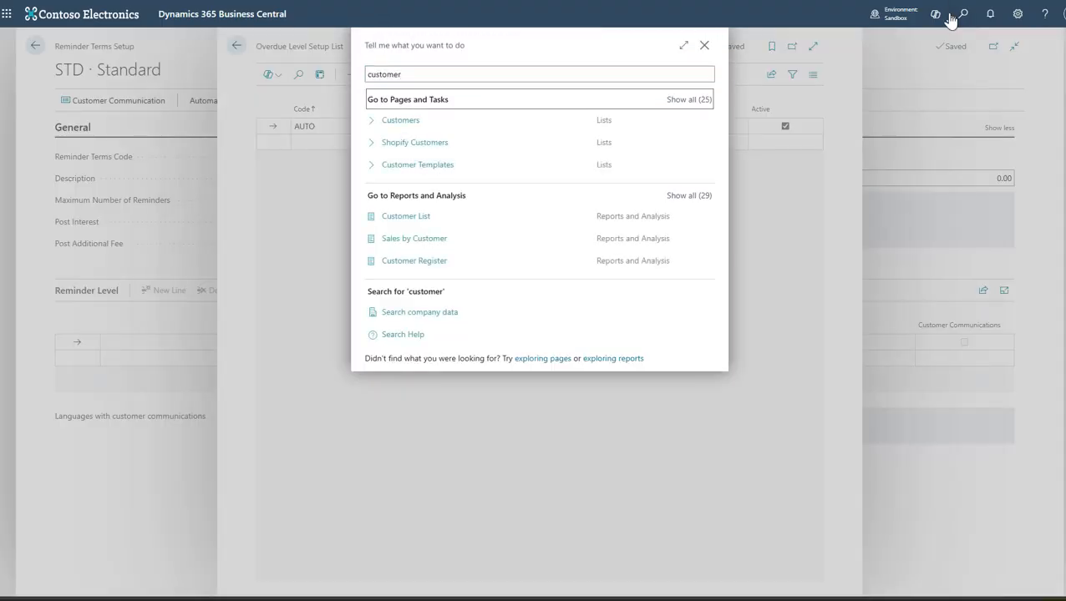
key("Down")
key("Return")
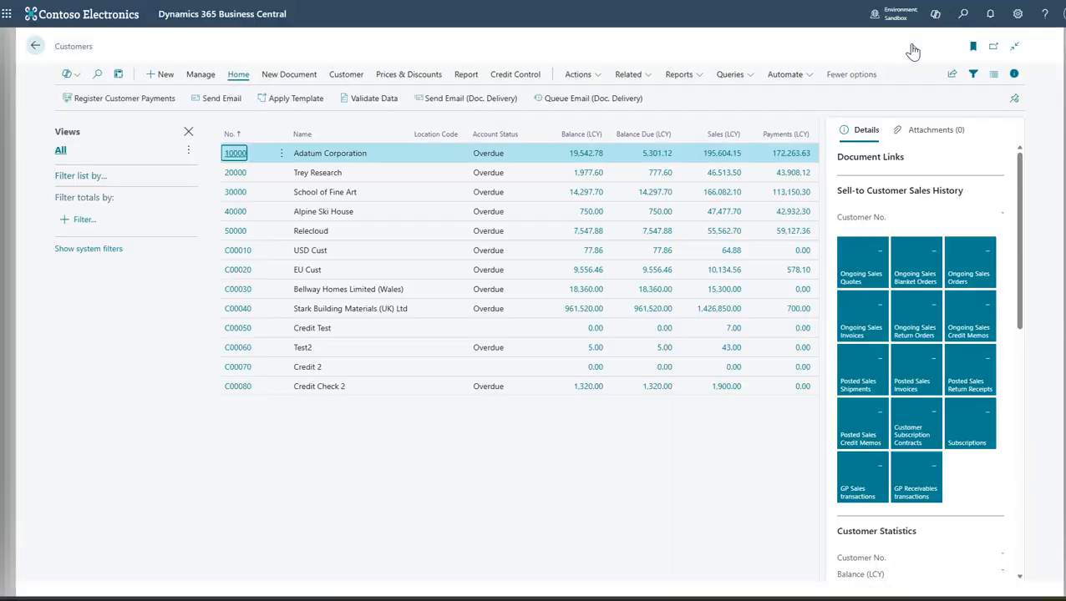
left_click(237, 154)
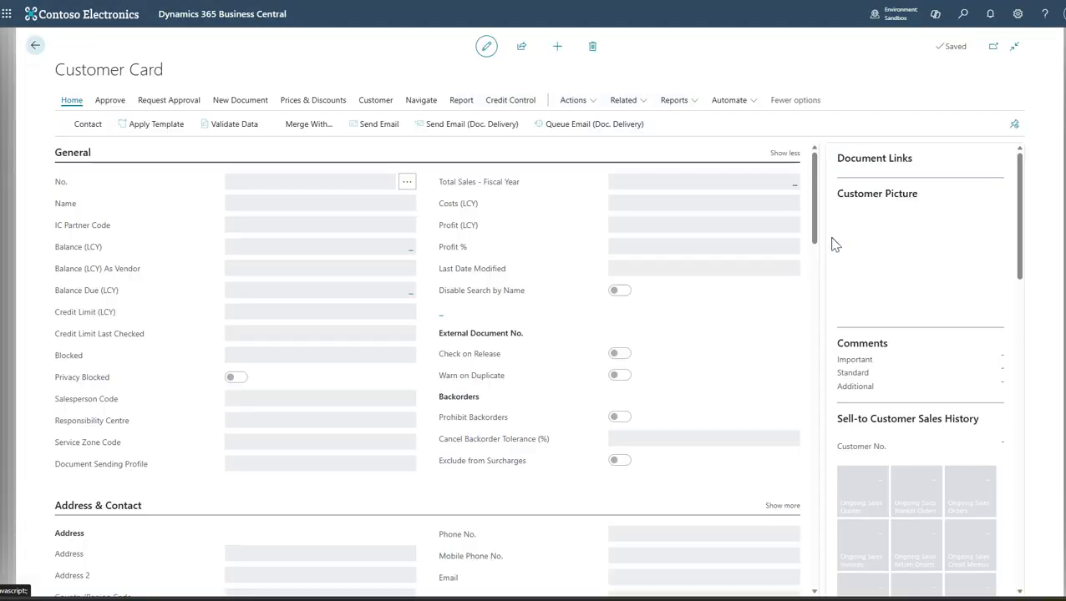
left_click_drag(817, 214, 819, 394)
left_click(298, 377)
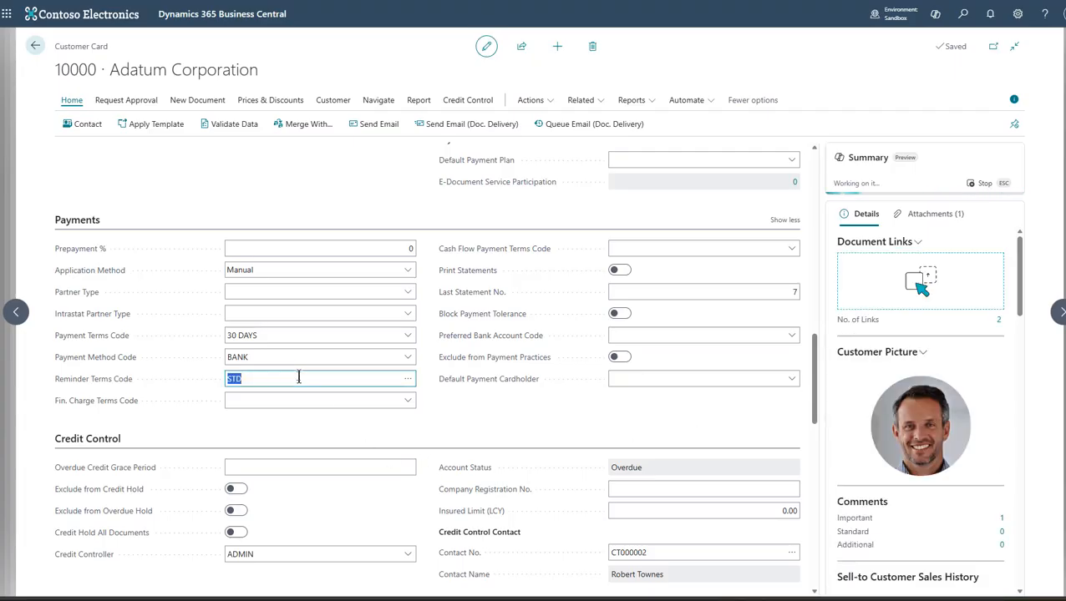
- Open Credit Control Setup and set up the job queue entry that automatically processes overdue levels
left_click(963, 14)
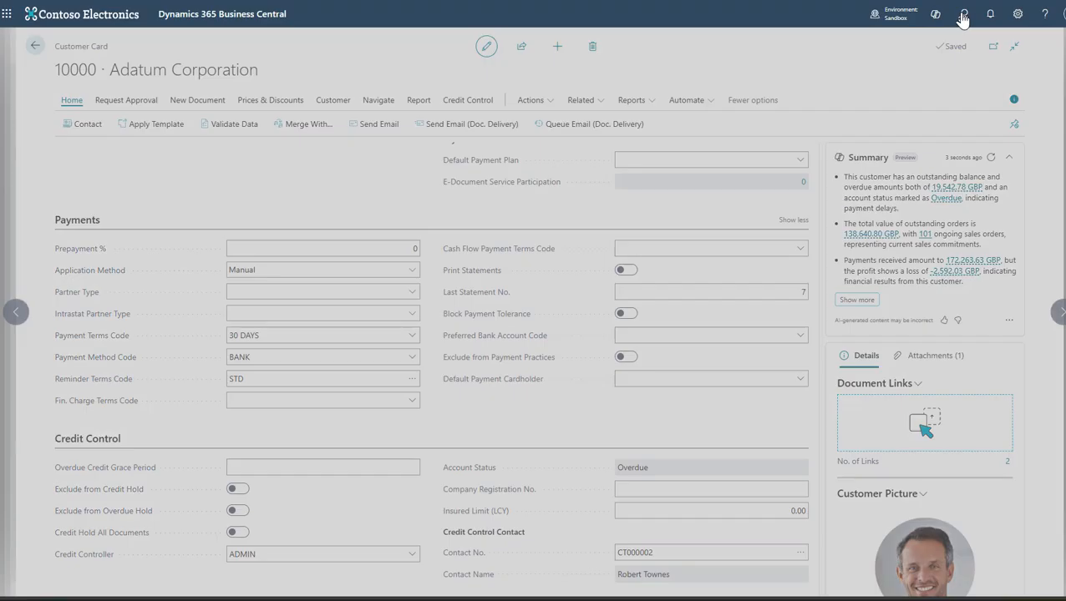
type("credit set")
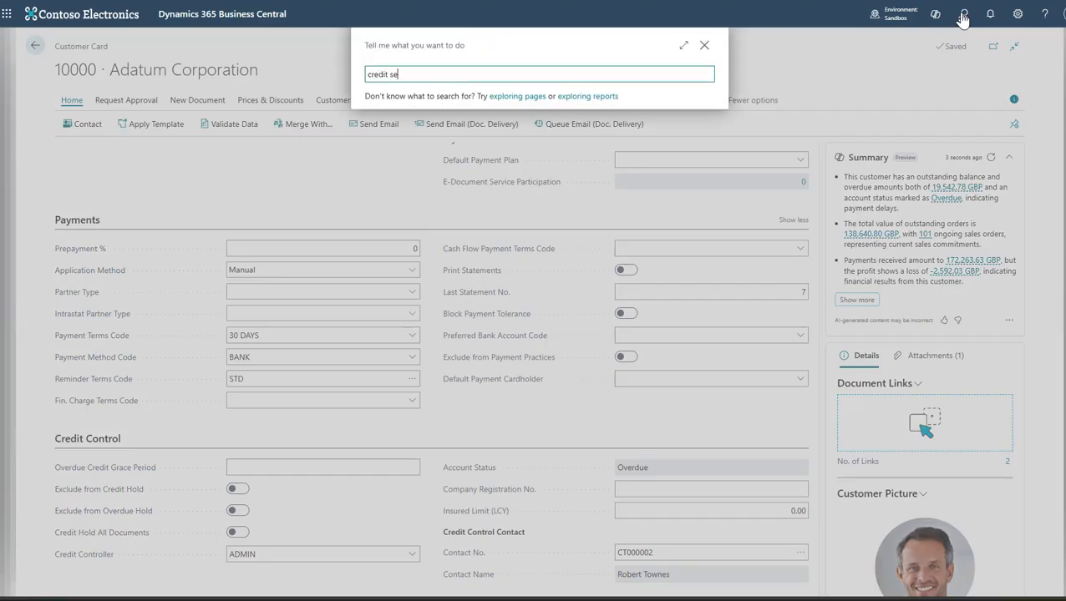
key("Down")
key("Down")
key("Return")
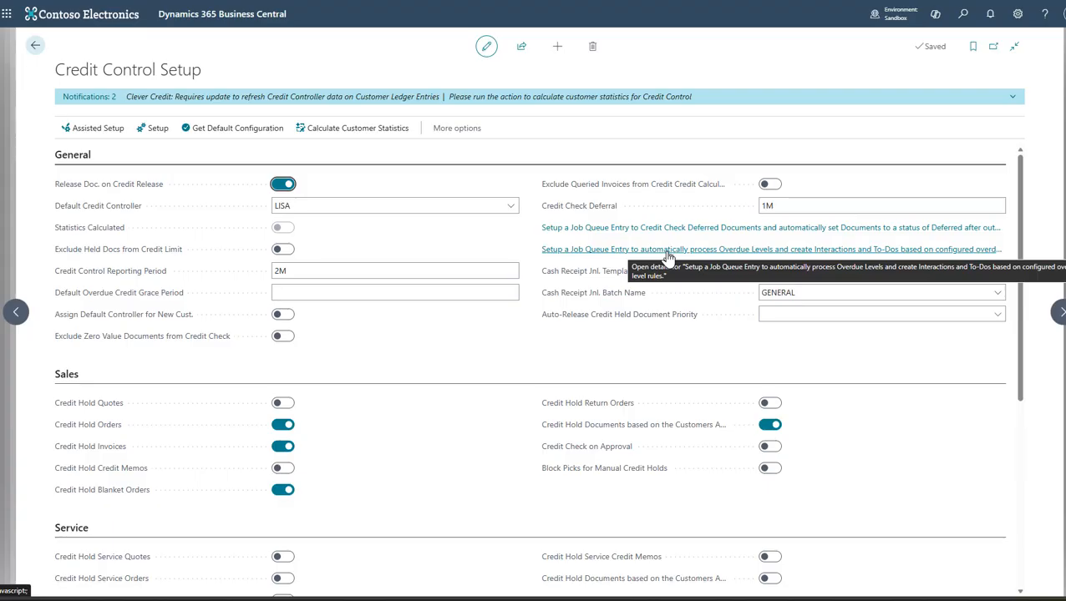
left_click(666, 250)
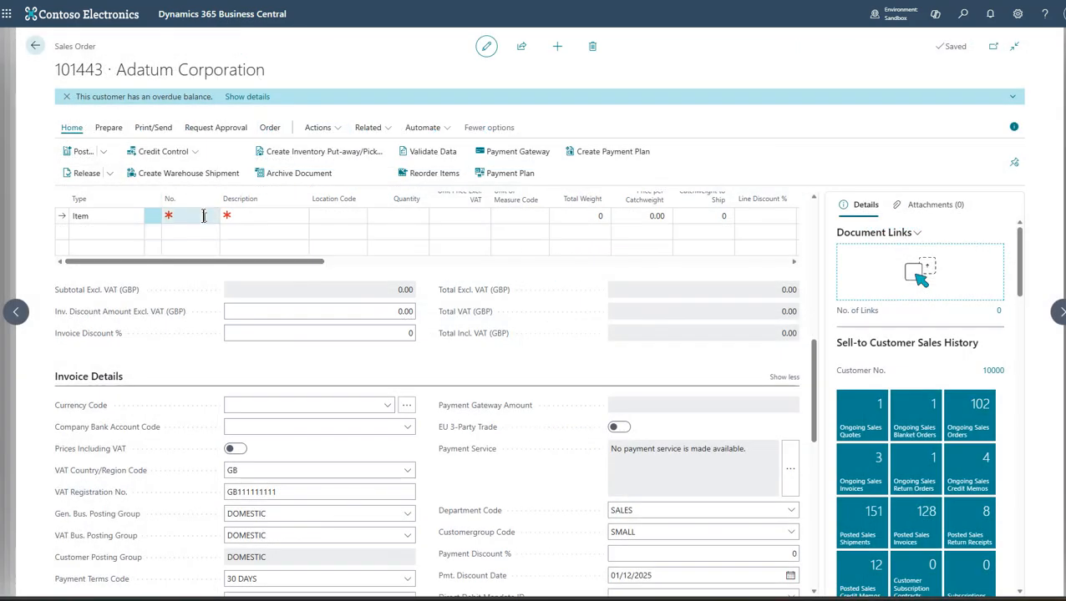
- Add item 1896-S with a quantity of 1 to the Adatum Corporation sales order line
left_click(203, 216)
type("1896")
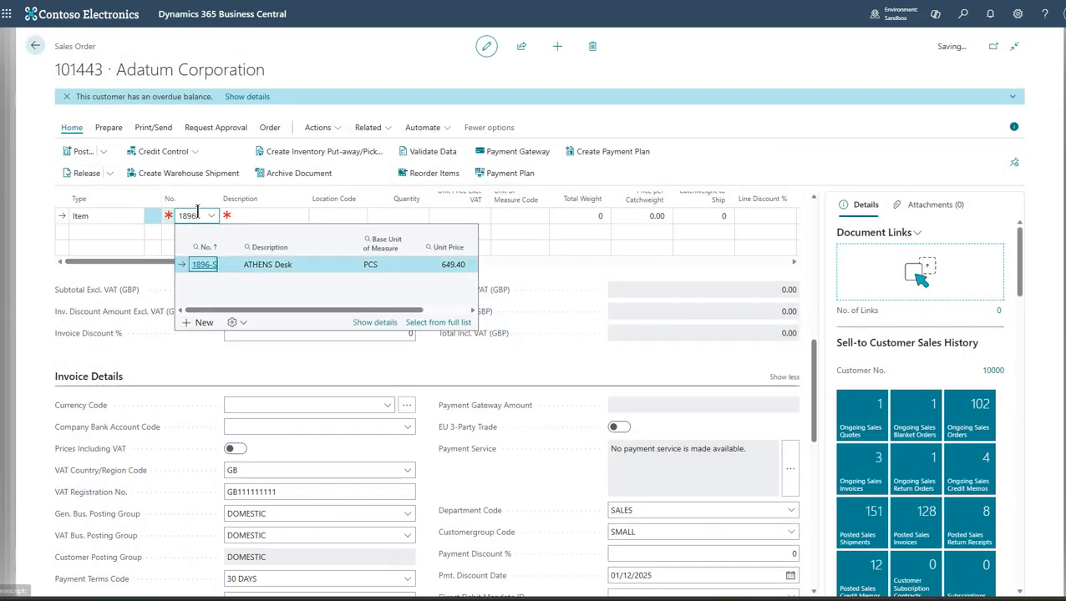
key("Return")
type("1")
key("Return")
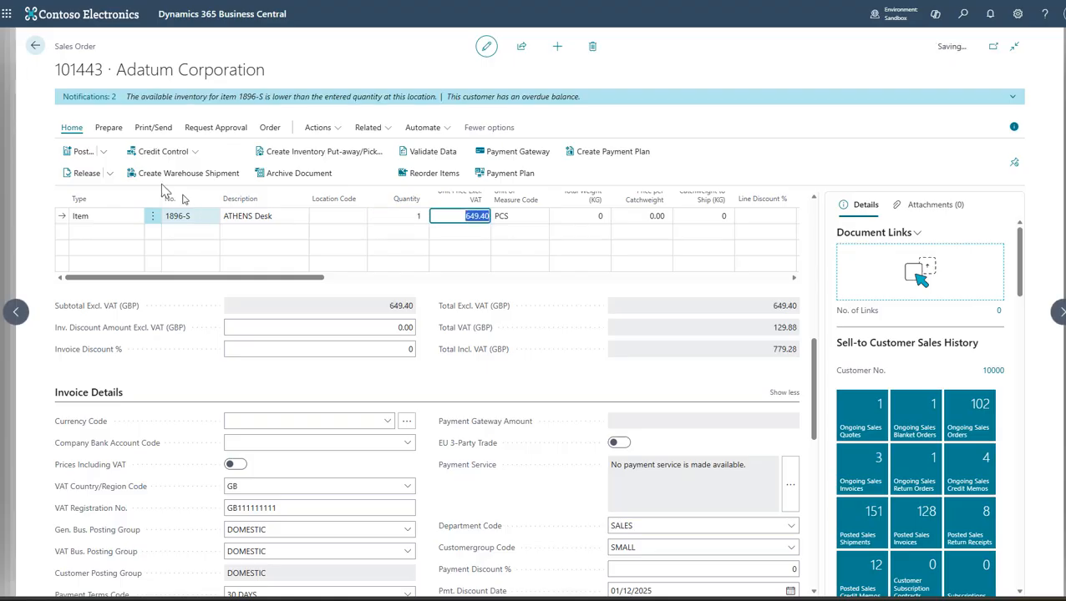
- Release the Adatum Corporation sales order and post it with the Ship and Invoice option
left_click(84, 175)
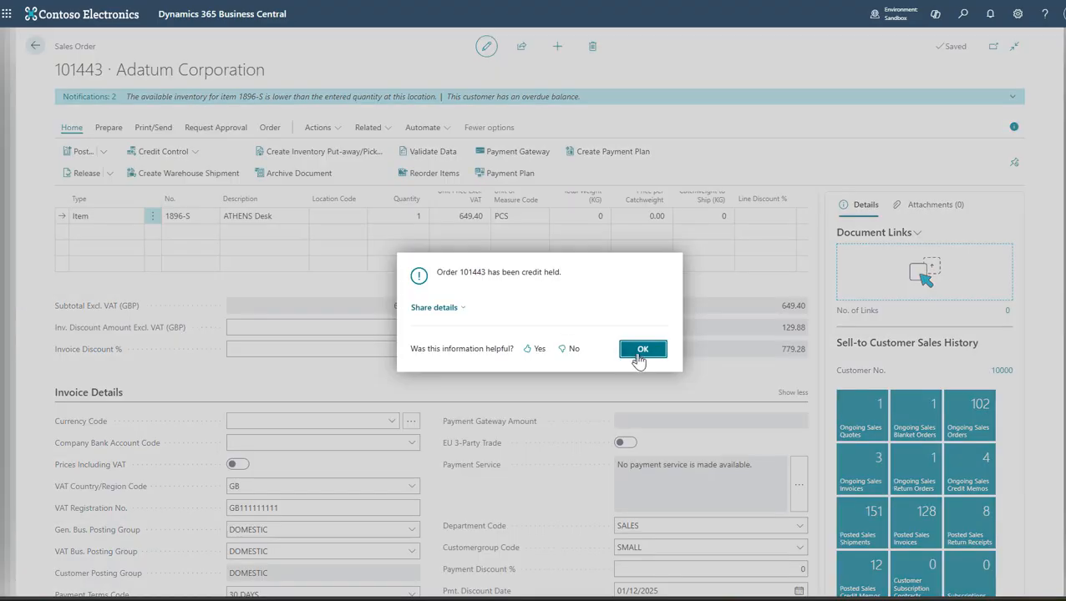
left_click(638, 352)
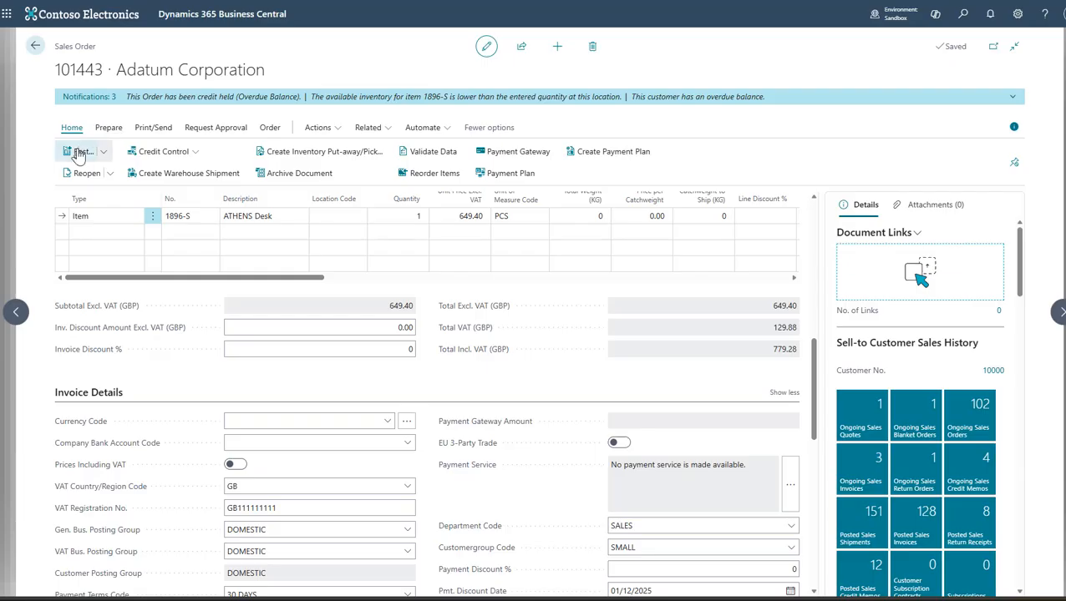
left_click(79, 155)
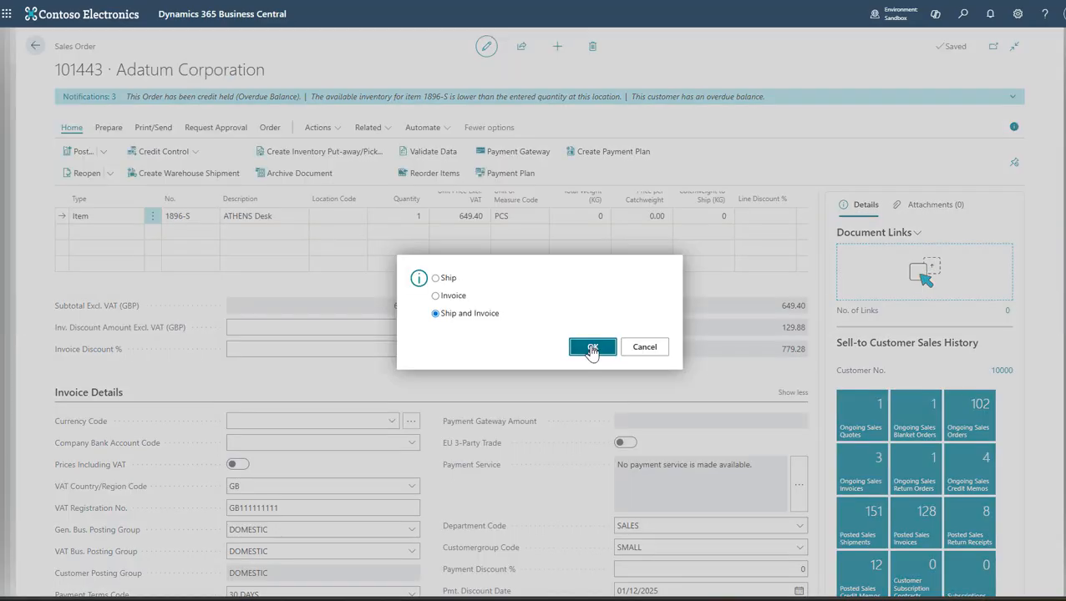
left_click(589, 350)
- Open Customer Ledger Entries and search for the posted invoice by its document number
left_click(963, 14)
type("cu")
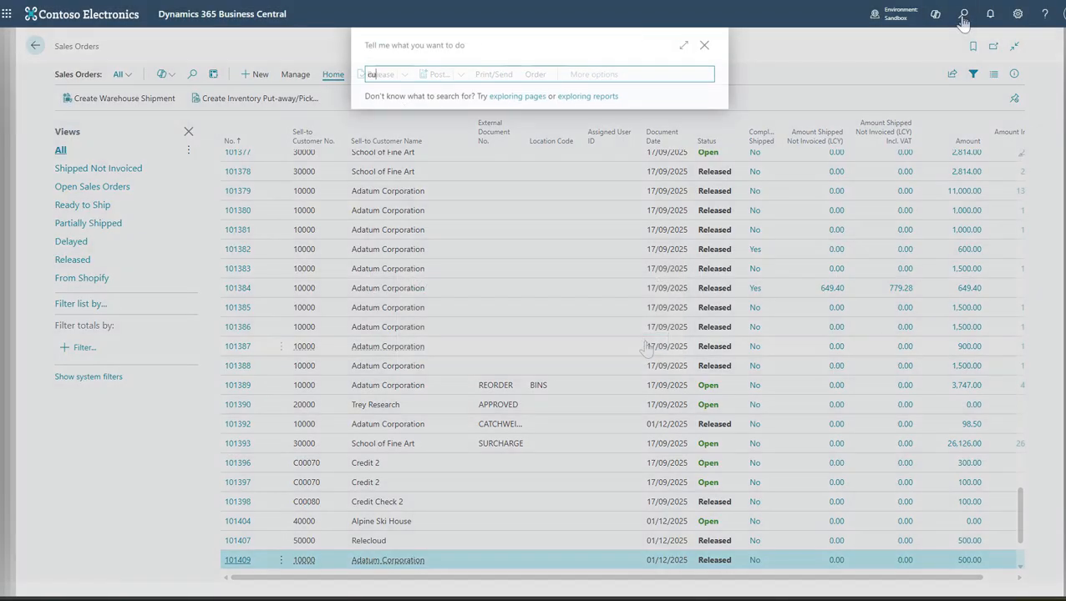
type("s led ent")
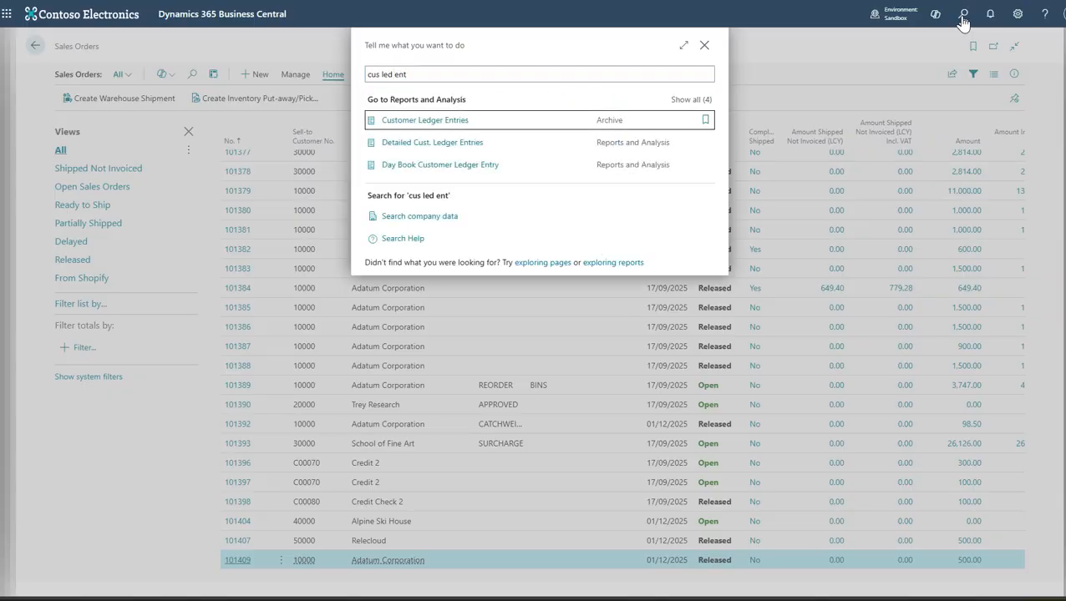
key("Return")
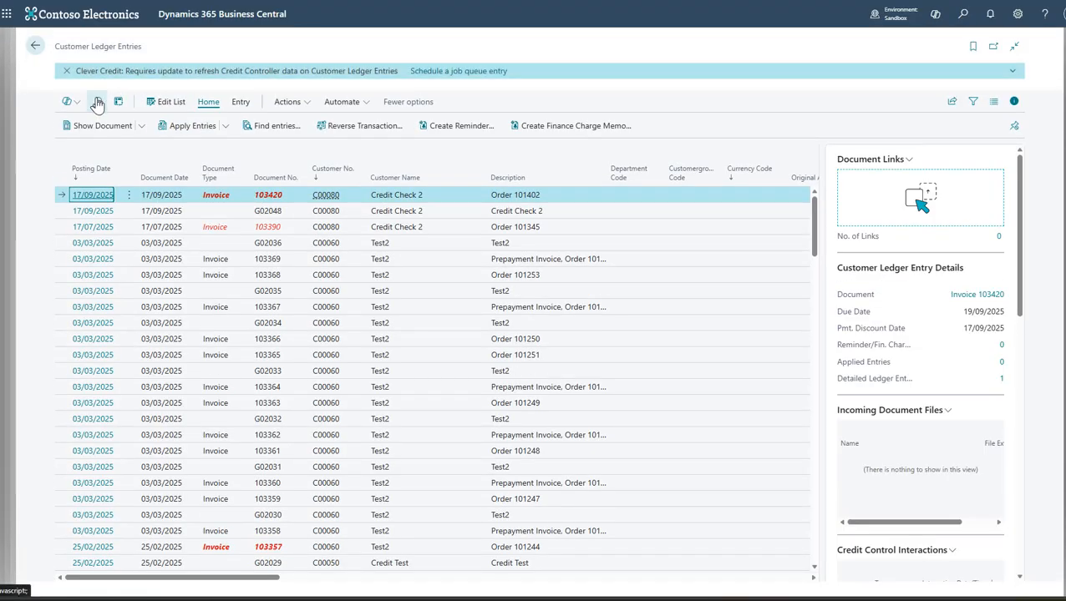
left_click(98, 102)
type("103465")
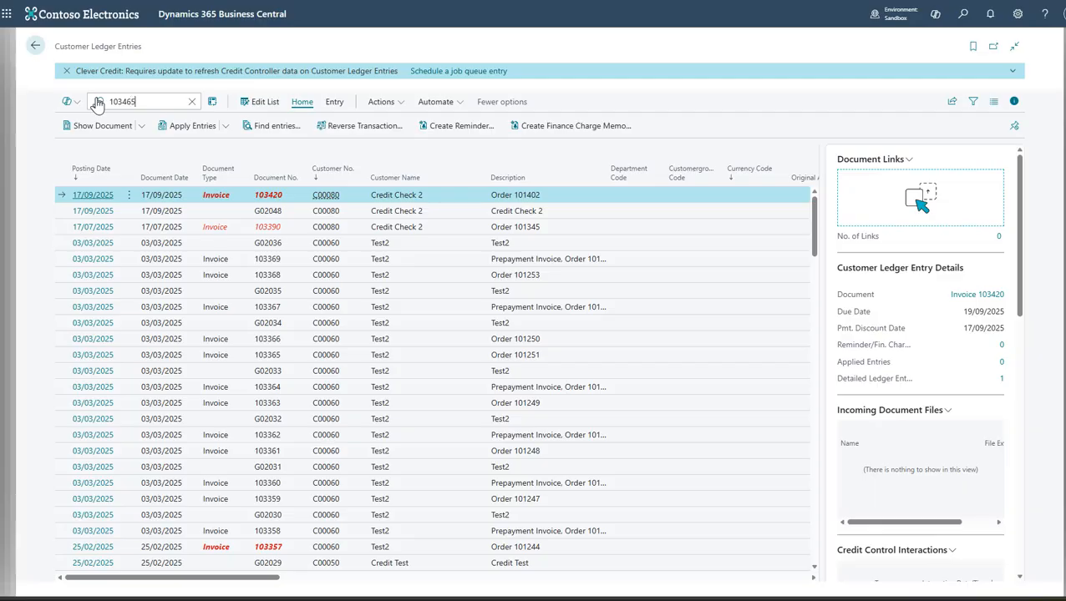
- Examine the invoice entry's overdue level details and Call interaction, and open its Overdue Level L3 to-do
left_click_drag(268, 578, 801, 578)
left_click_drag(1020, 213, 1044, 334)
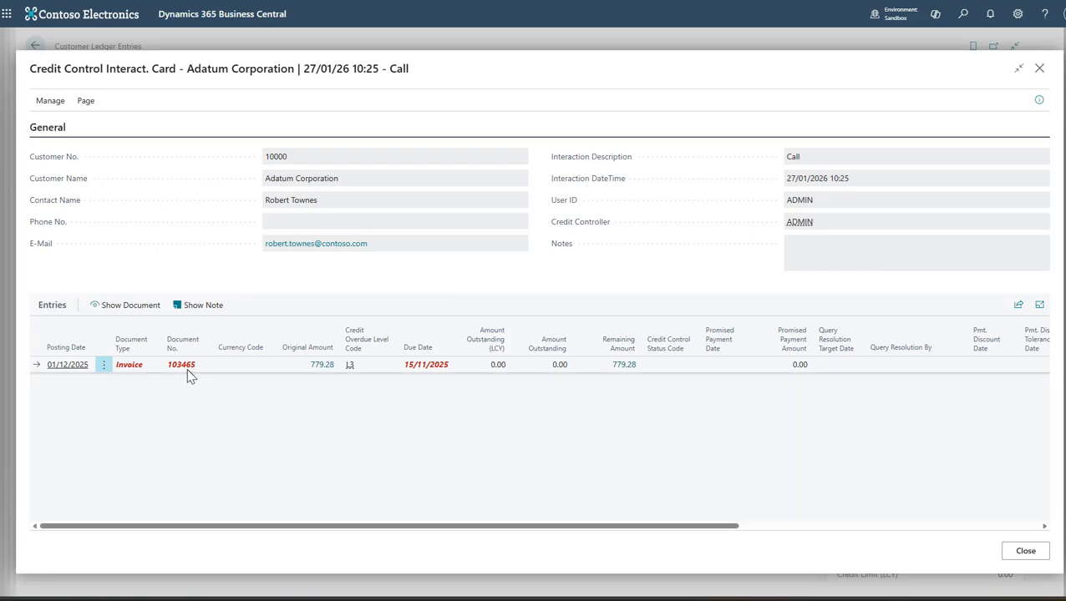
left_click(1024, 550)
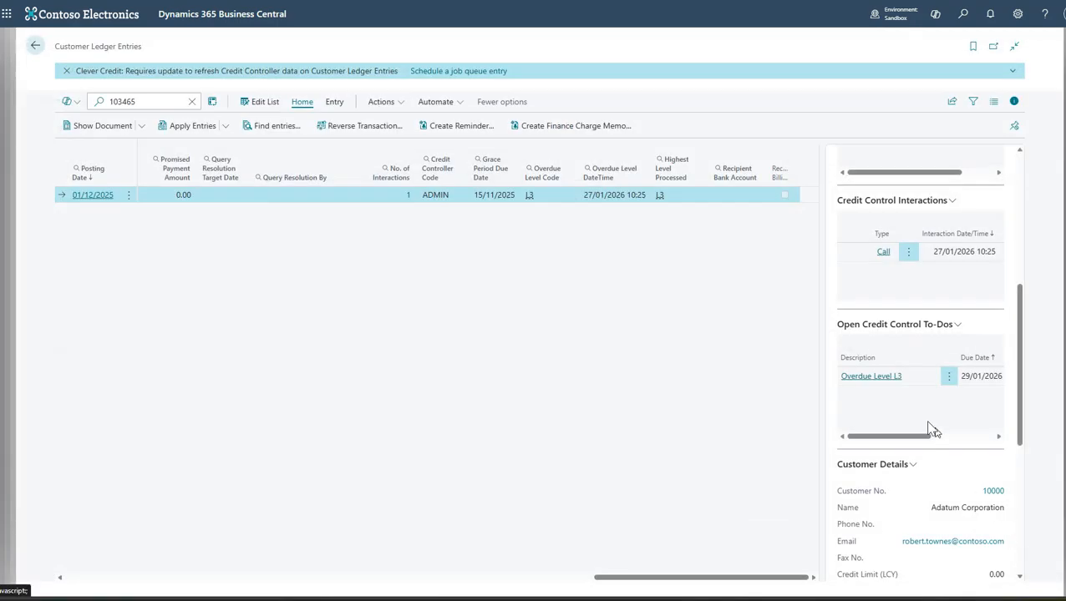
left_click(890, 378)
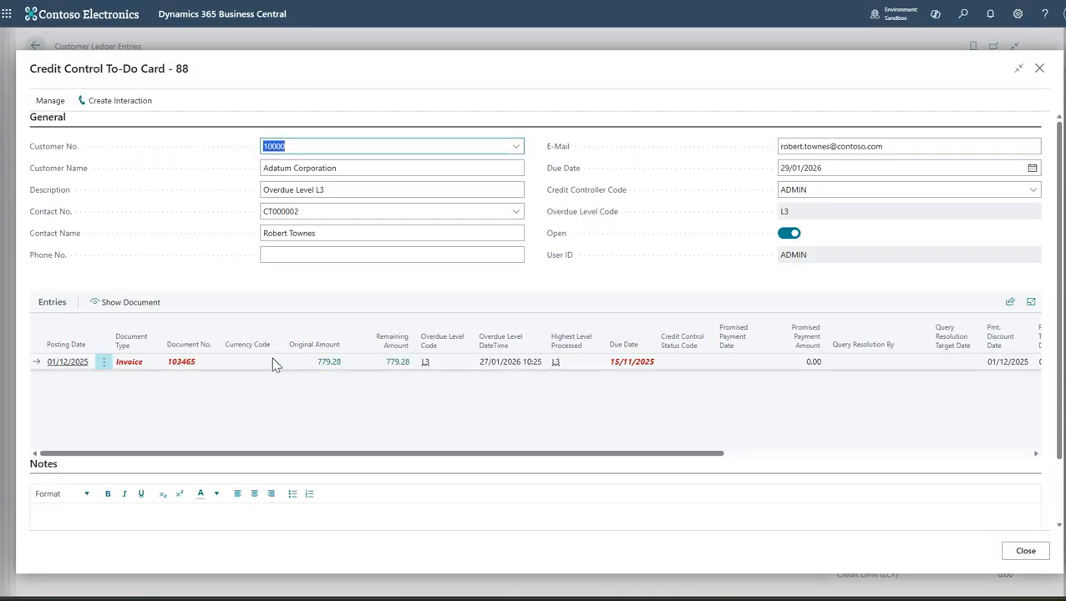
- Close the to-do card, find the Issued Reminders list, and open the last-listed Adatum Corporation reminder to check its invoice line
left_click(1012, 555)
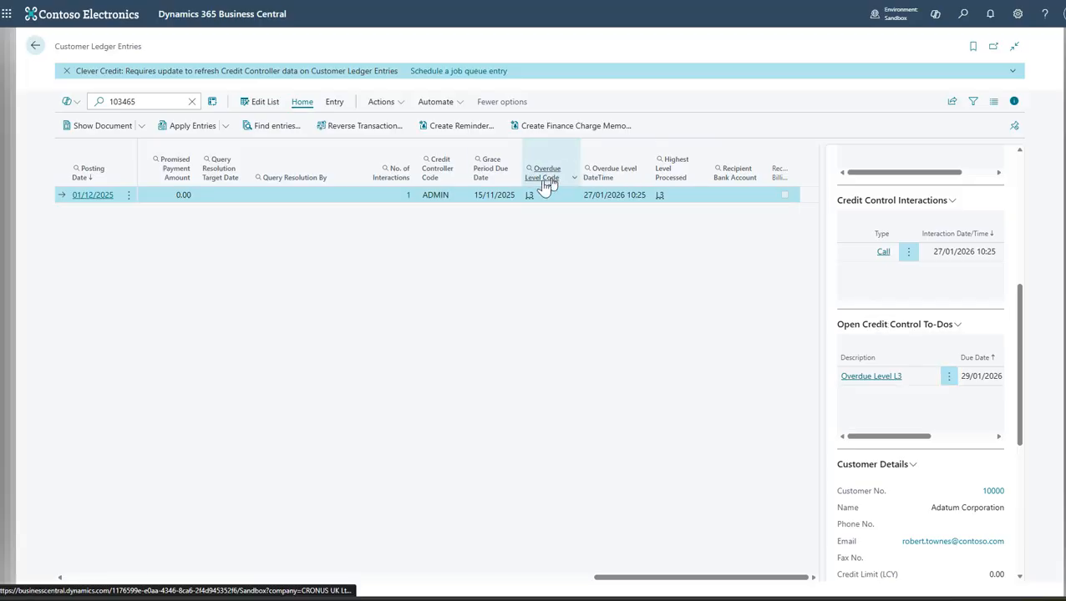
left_click(963, 15)
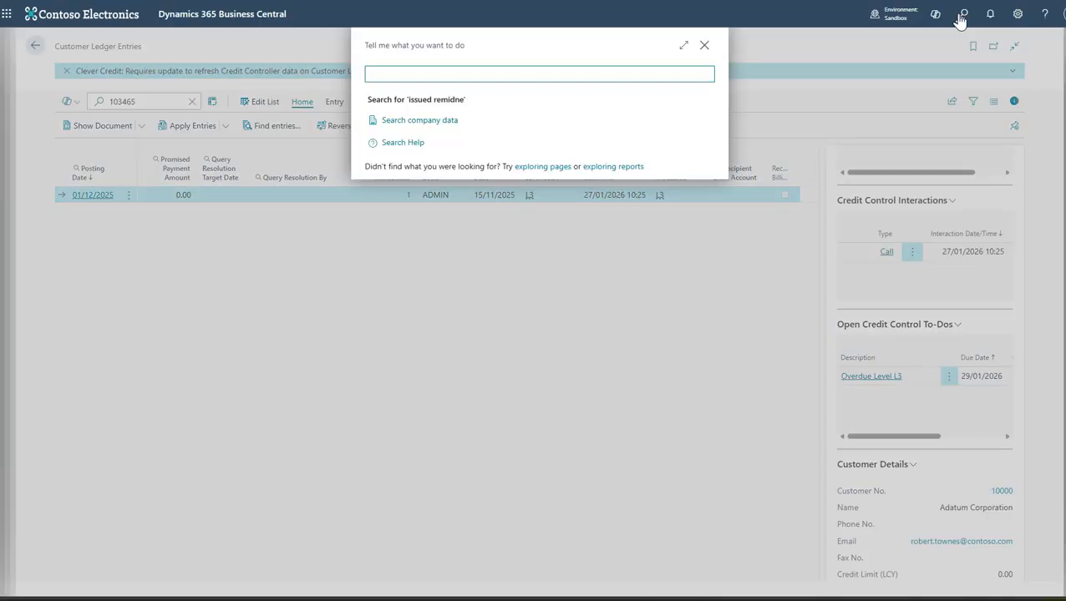
type("issued reminder")
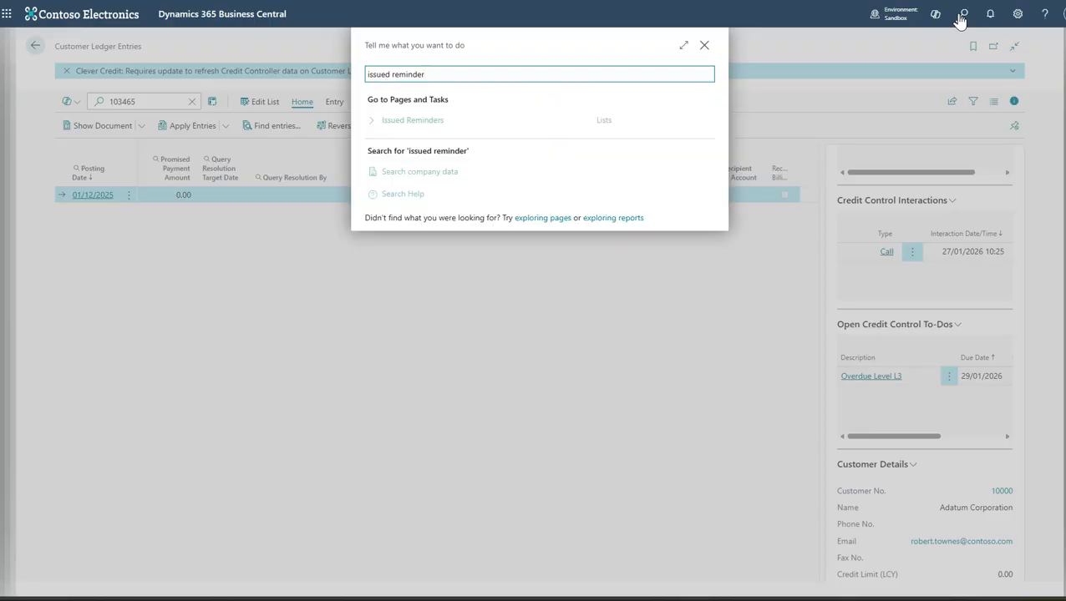
key("Return")
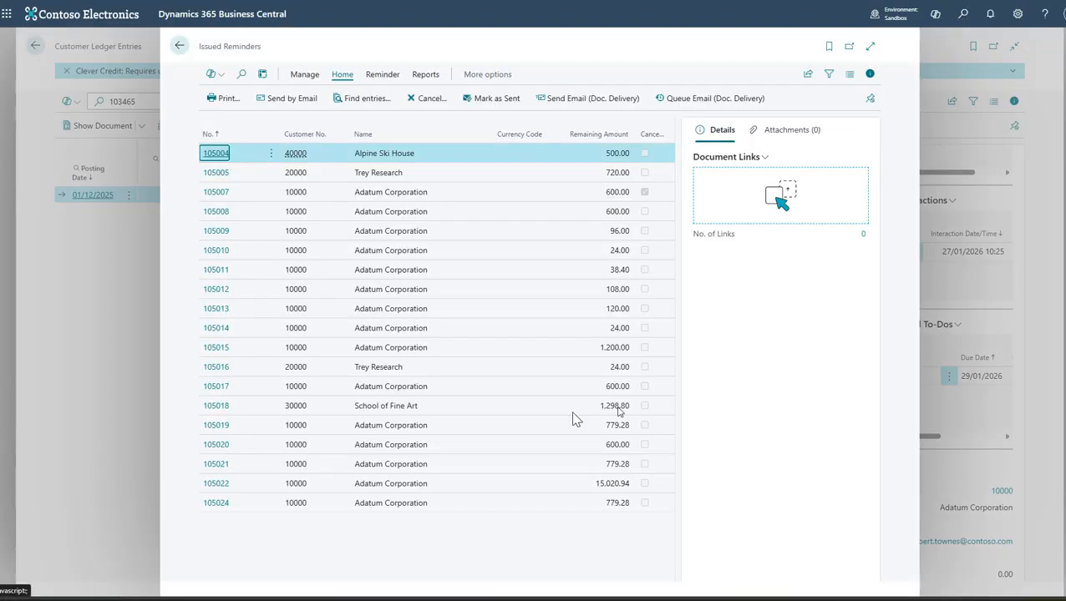
left_click(220, 507)
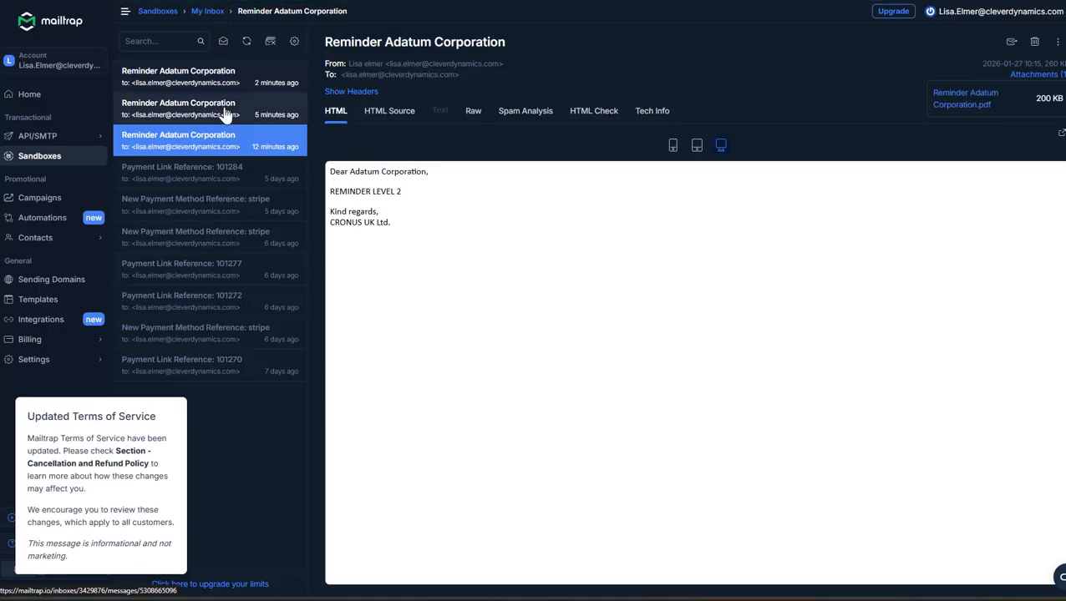
- Switch to the Mailtrap sandbox inbox and open the most recent Reminder Adatum Corporation email
left_click(224, 88)
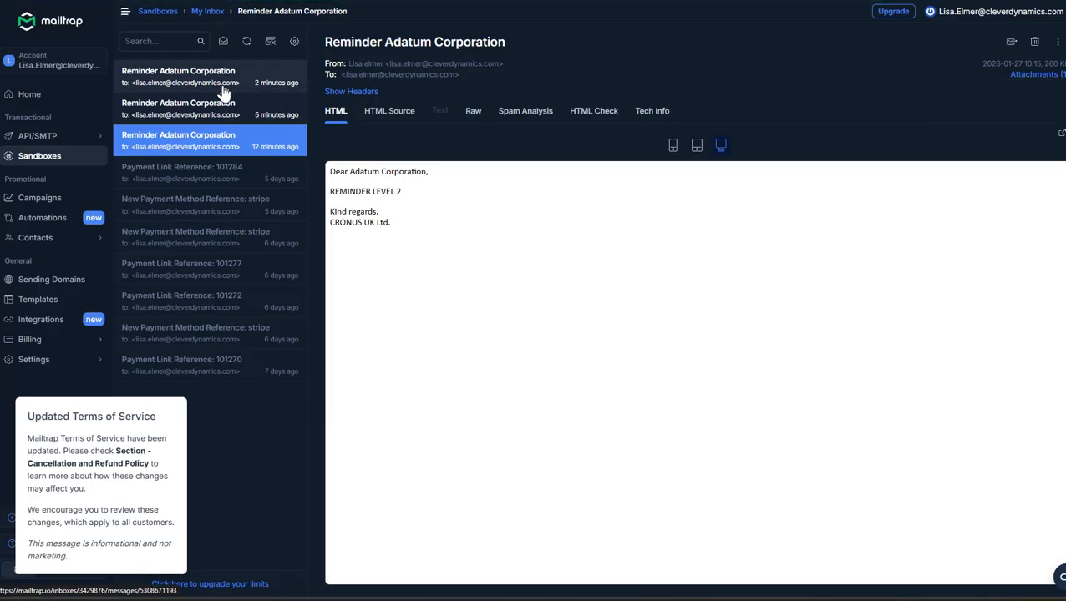